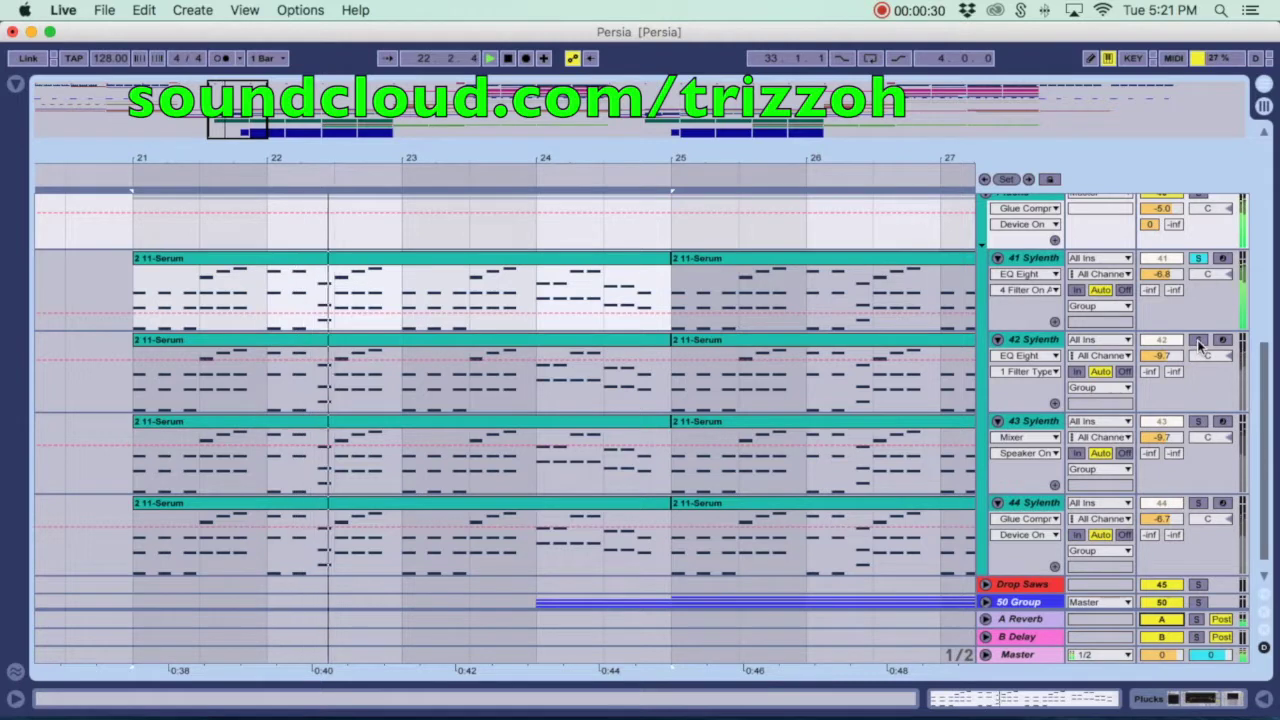
Audition Sylenth tracks 42, 43 and 44 in solo one after another, and finish with the whole Plucks group soloed.
click(1198, 340)
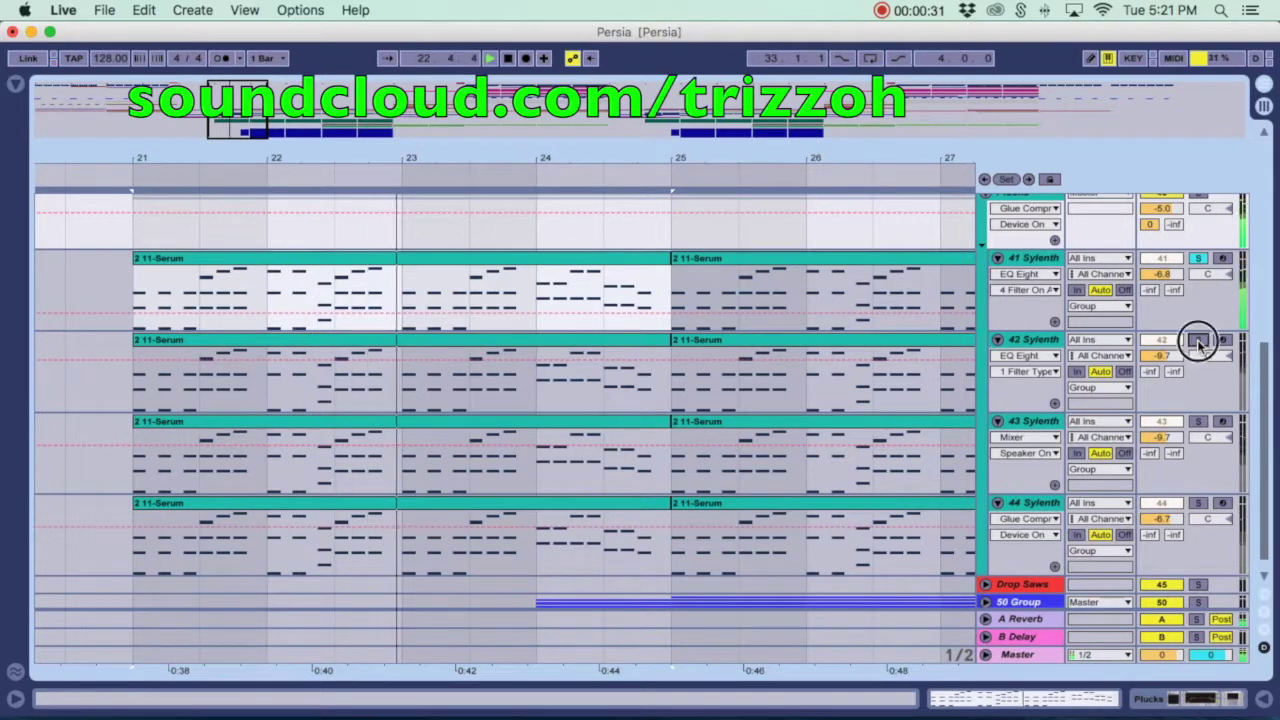
click(1198, 422)
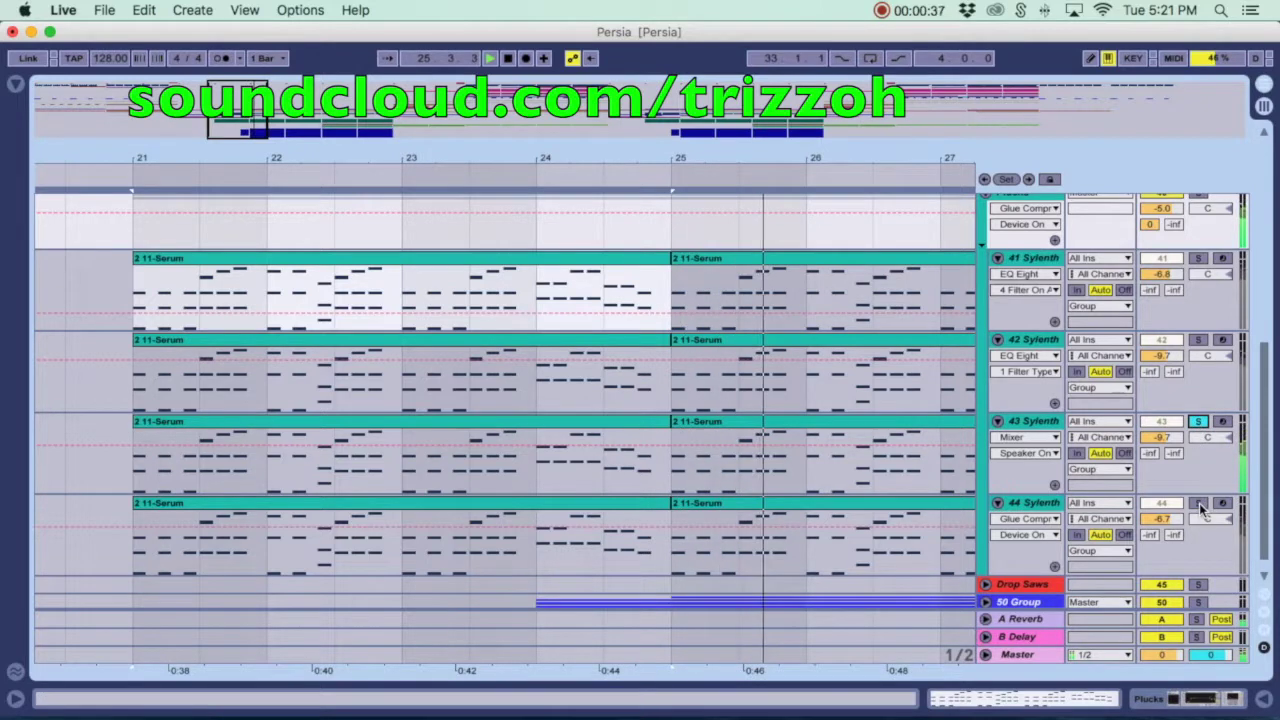
click(1198, 503)
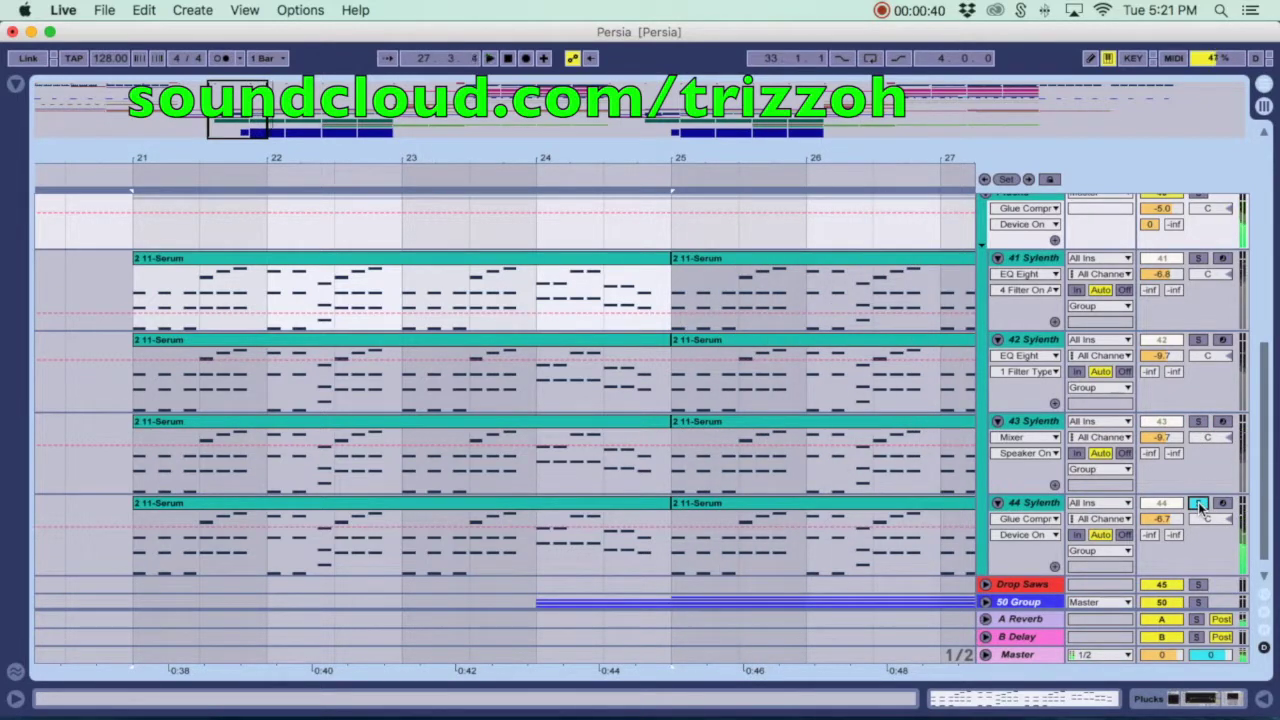
click(1198, 193)
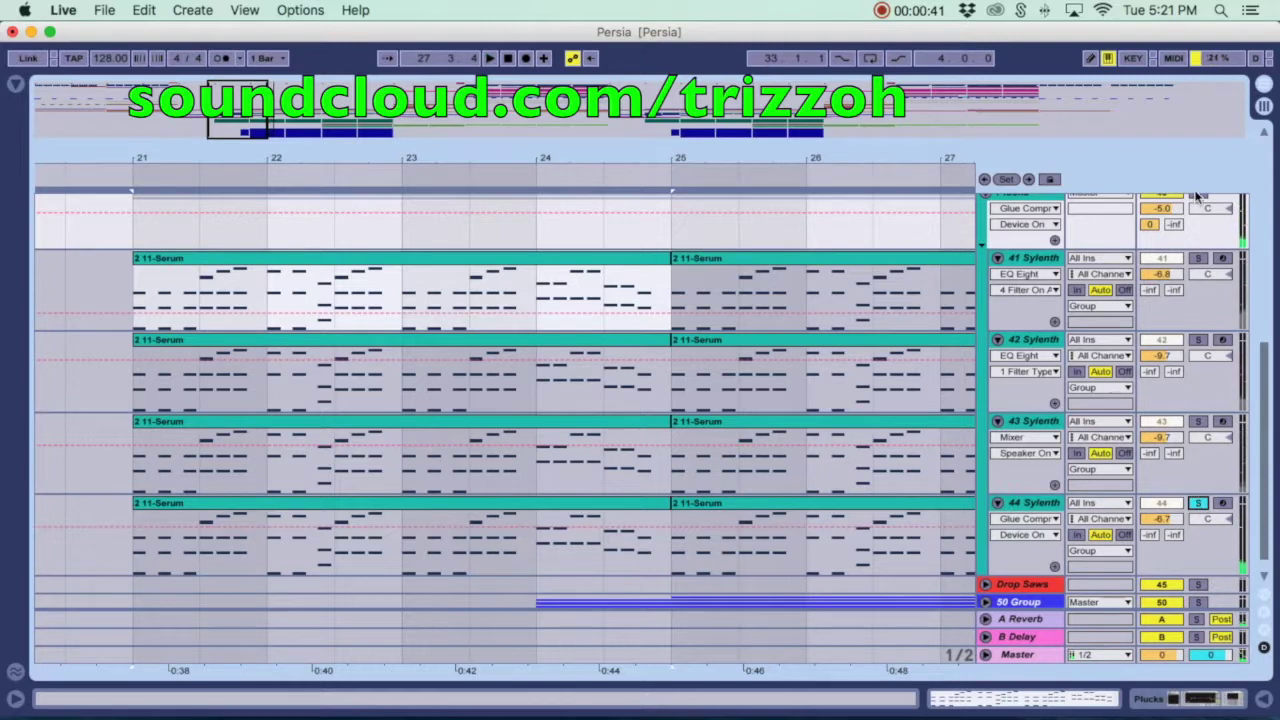
Show the device chain of the 41 Sylenth track, followed by the effects chain of the Plucks group.
double_click(1038, 259)
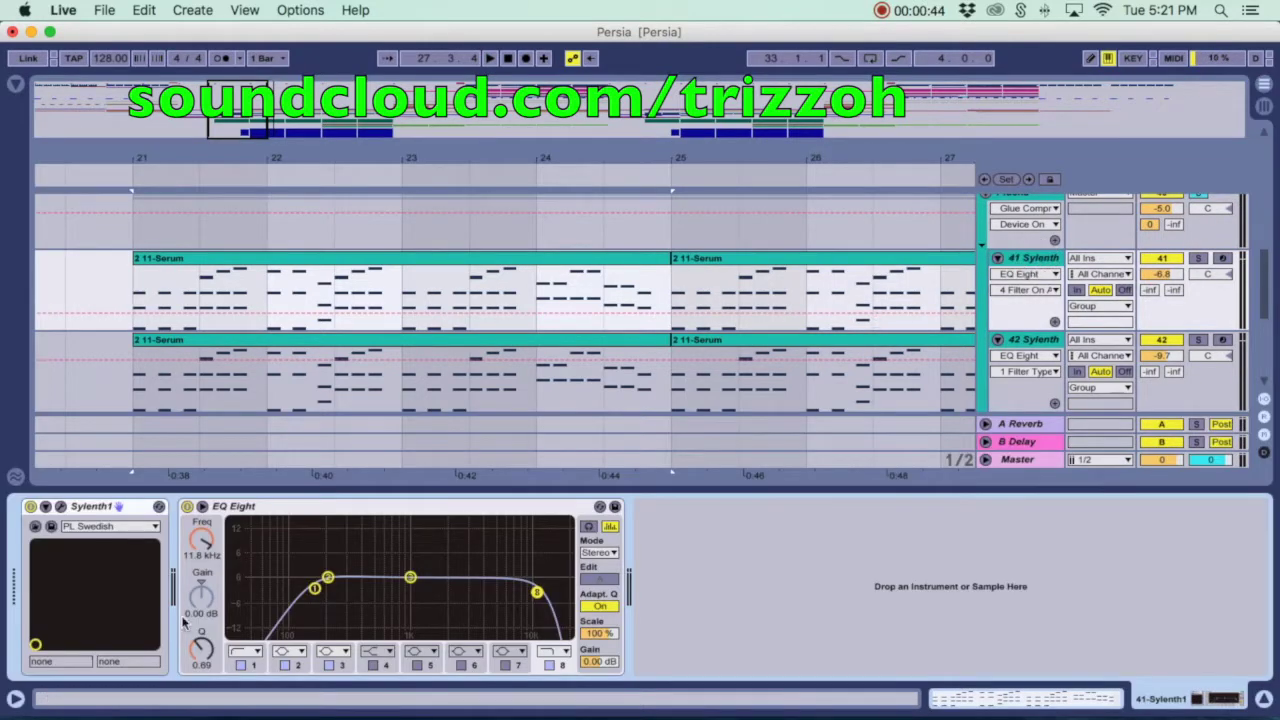
click(1263, 699)
double_click(1022, 204)
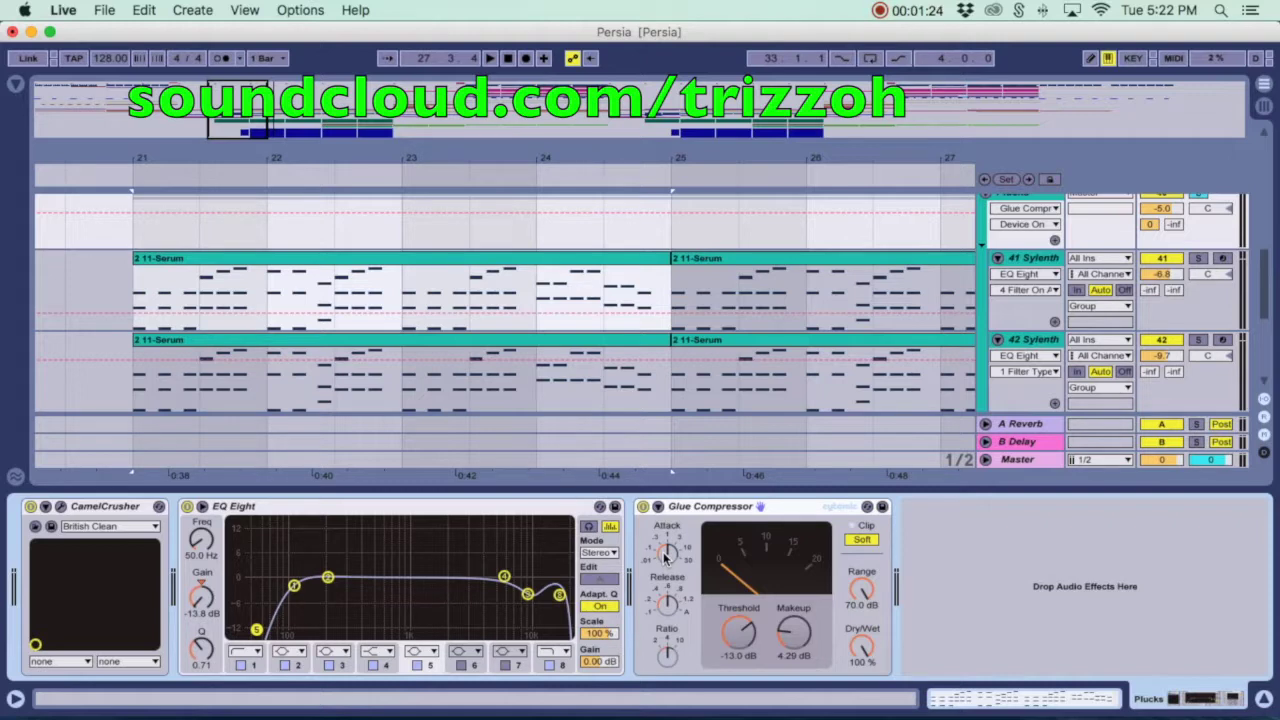
Read the help description of the Glue Compressor's Attack control, hide the help text and select Attack.
click(17, 698)
mouse_move(868, 560)
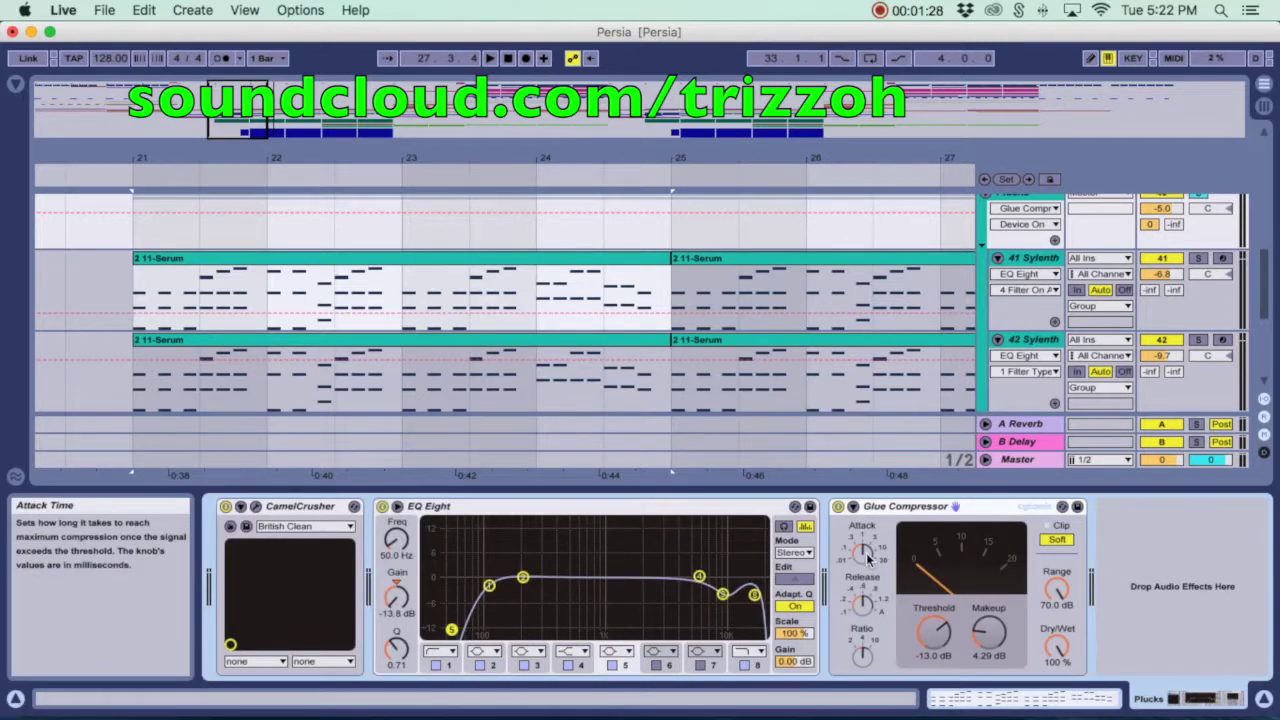
click(16, 698)
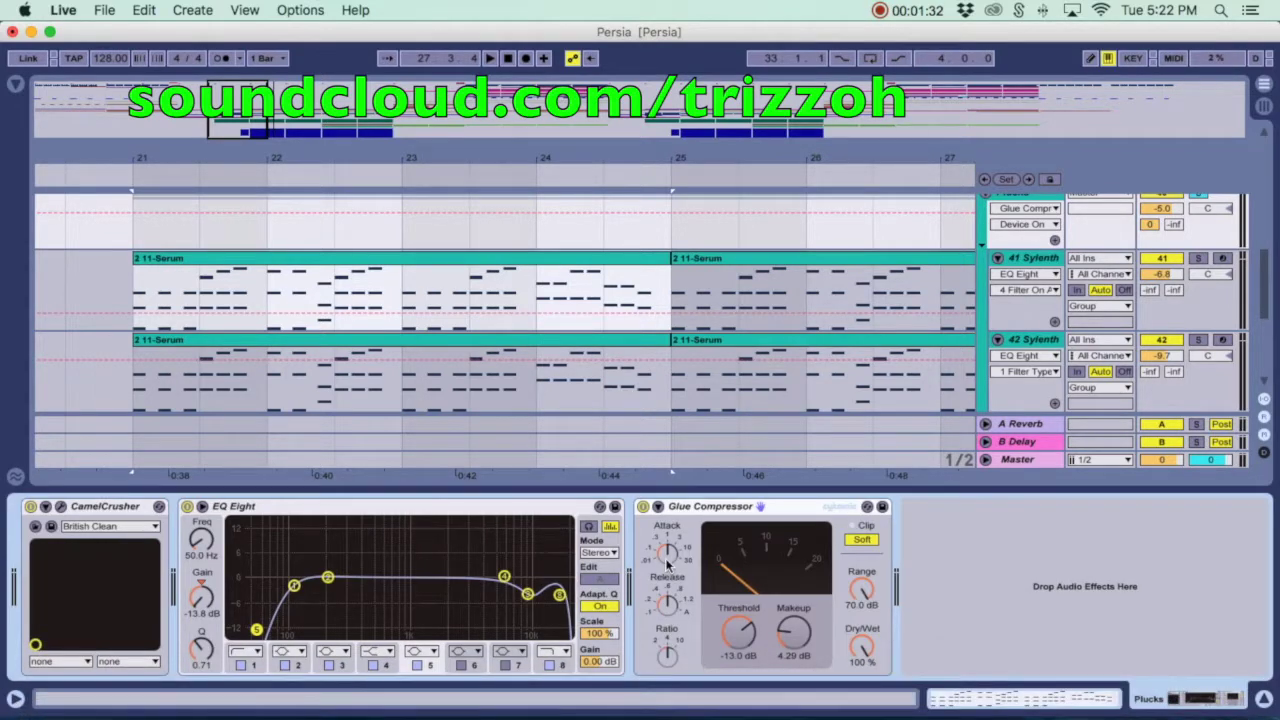
click(667, 549)
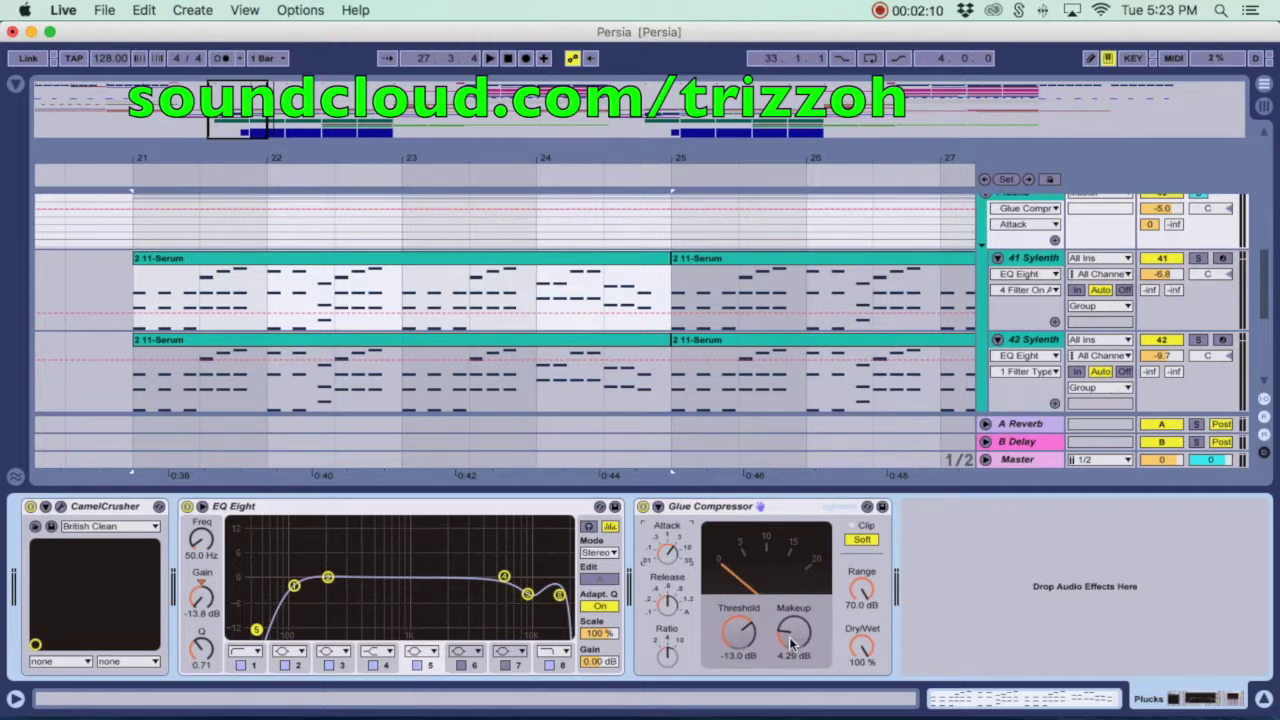
Try the Glue Compressor's Range at about 10 dB and 22 dB, and return it to 70 dB.
click(862, 590)
drag(862, 590, 862, 640)
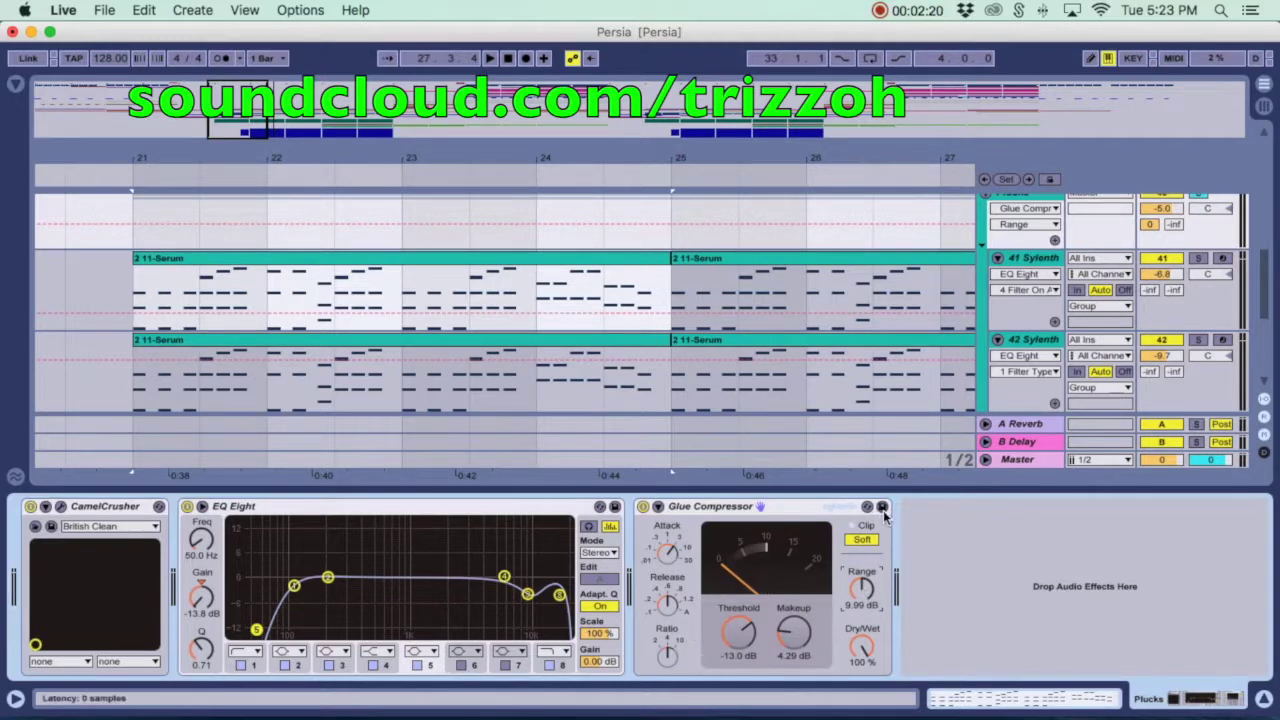
drag(858, 597, 858, 580)
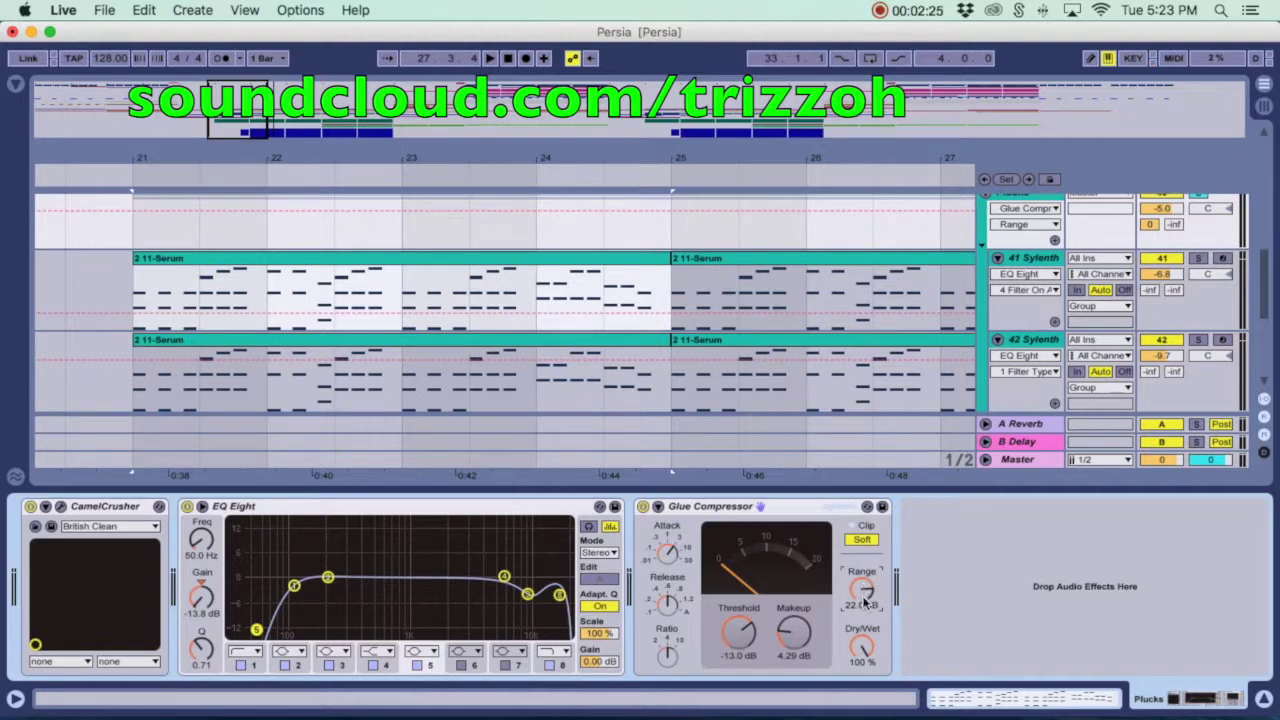
drag(860, 592, 860, 550)
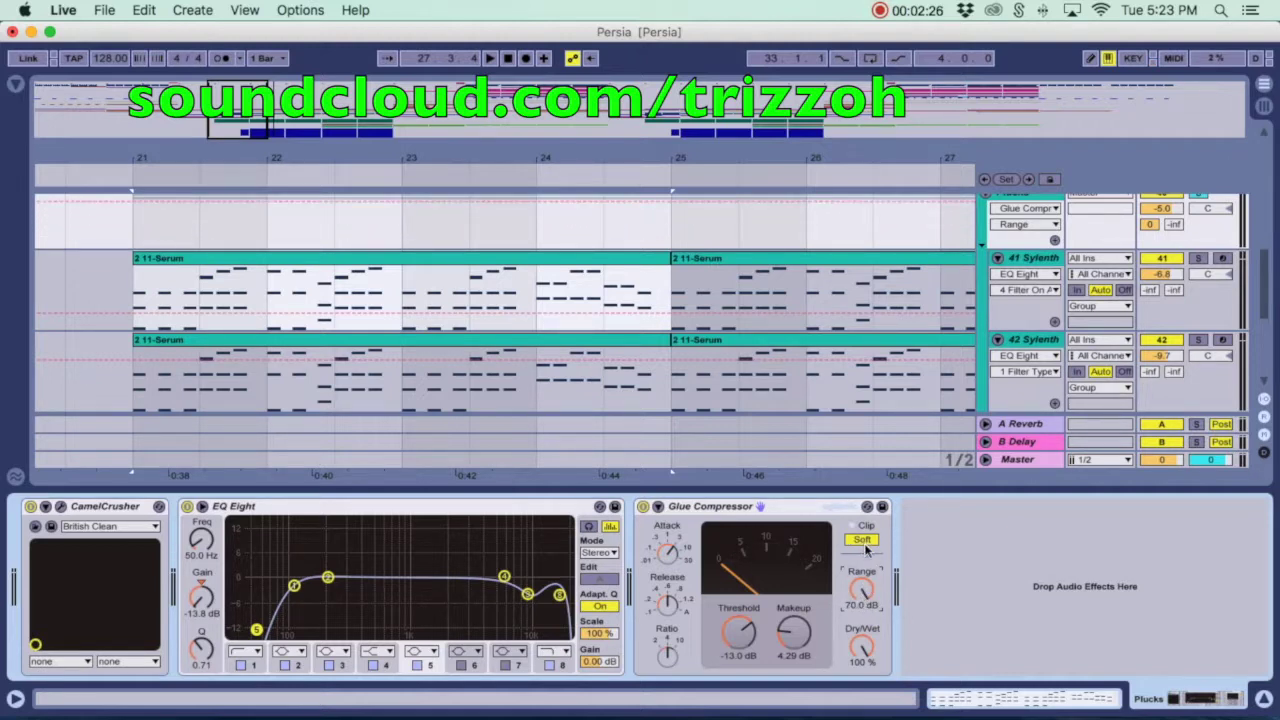
Read the help description of the Glue Compressor's Soft Clip option, and select the Dry/Wet control, keeping it at 100%.
click(864, 645)
click(16, 698)
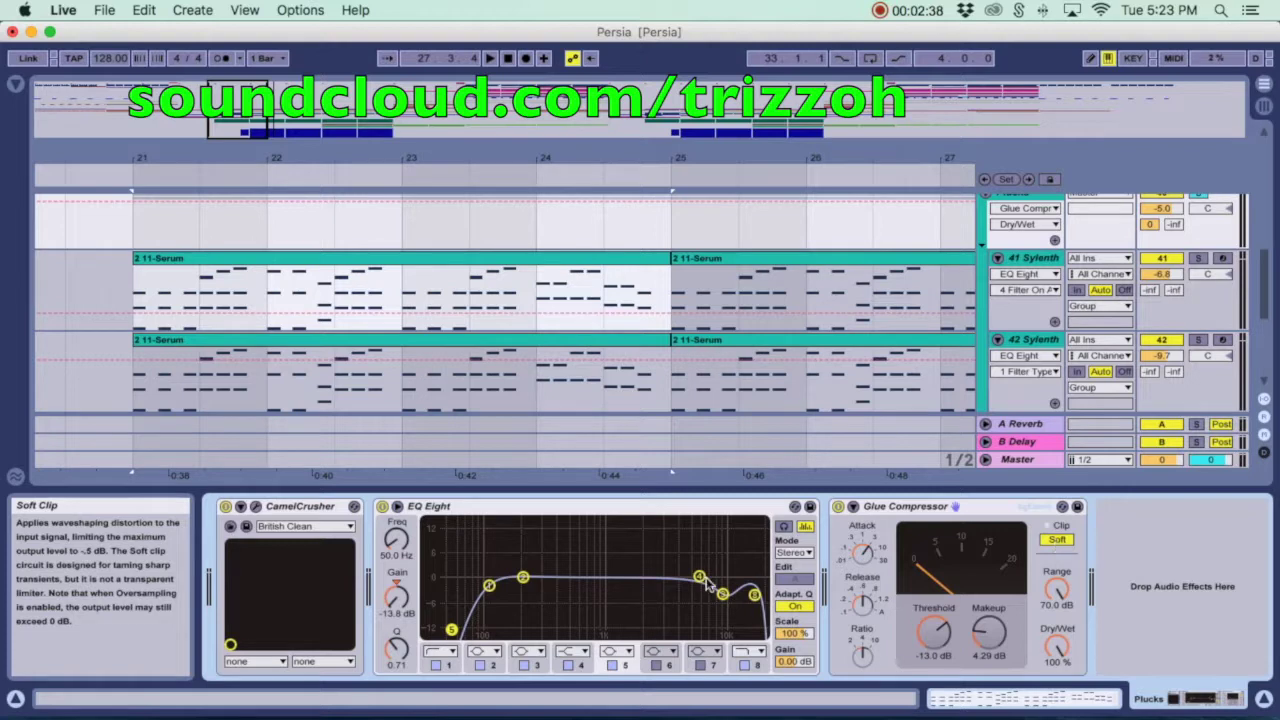
click(17, 698)
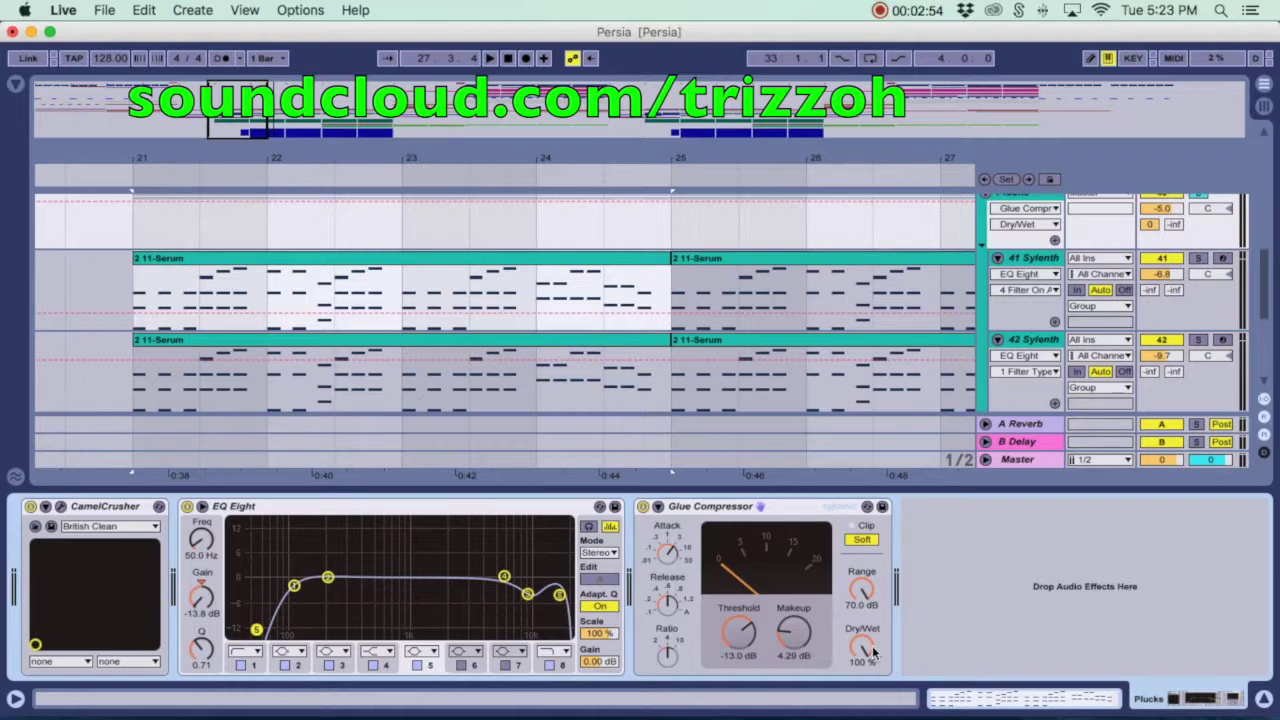
mouse_move(872, 648)
mouse_down()
mouse_move(872, 678)
mouse_move(870, 638)
mouse_up()
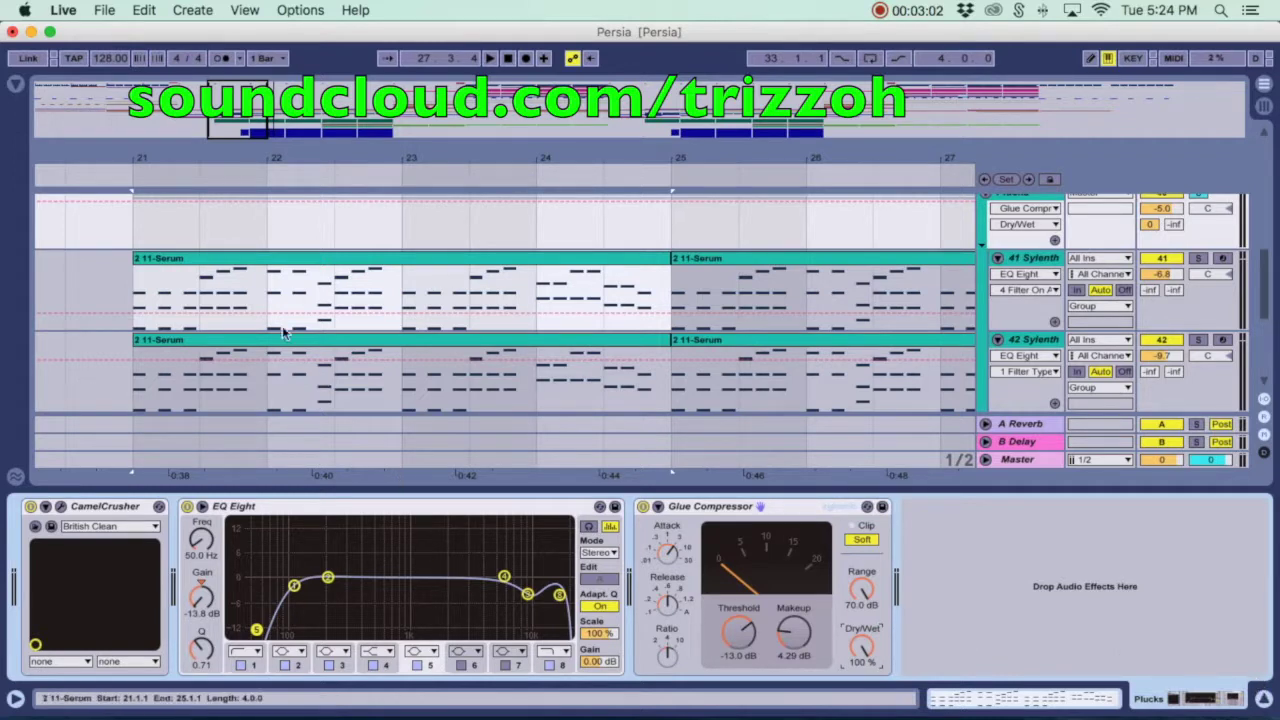
Bypass the Glue Compressor on the Plucks group and play the section from bar 21 to listen without compression.
click(249, 337)
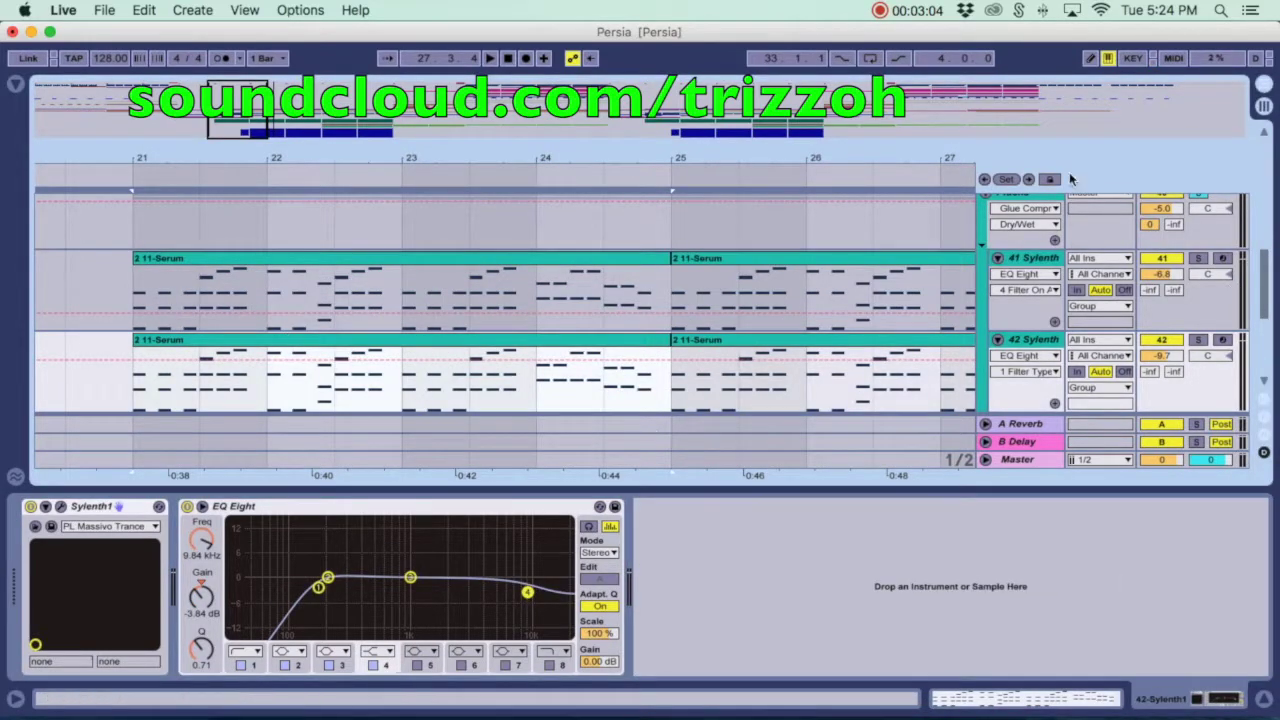
click(1044, 205)
click(643, 506)
key(space)
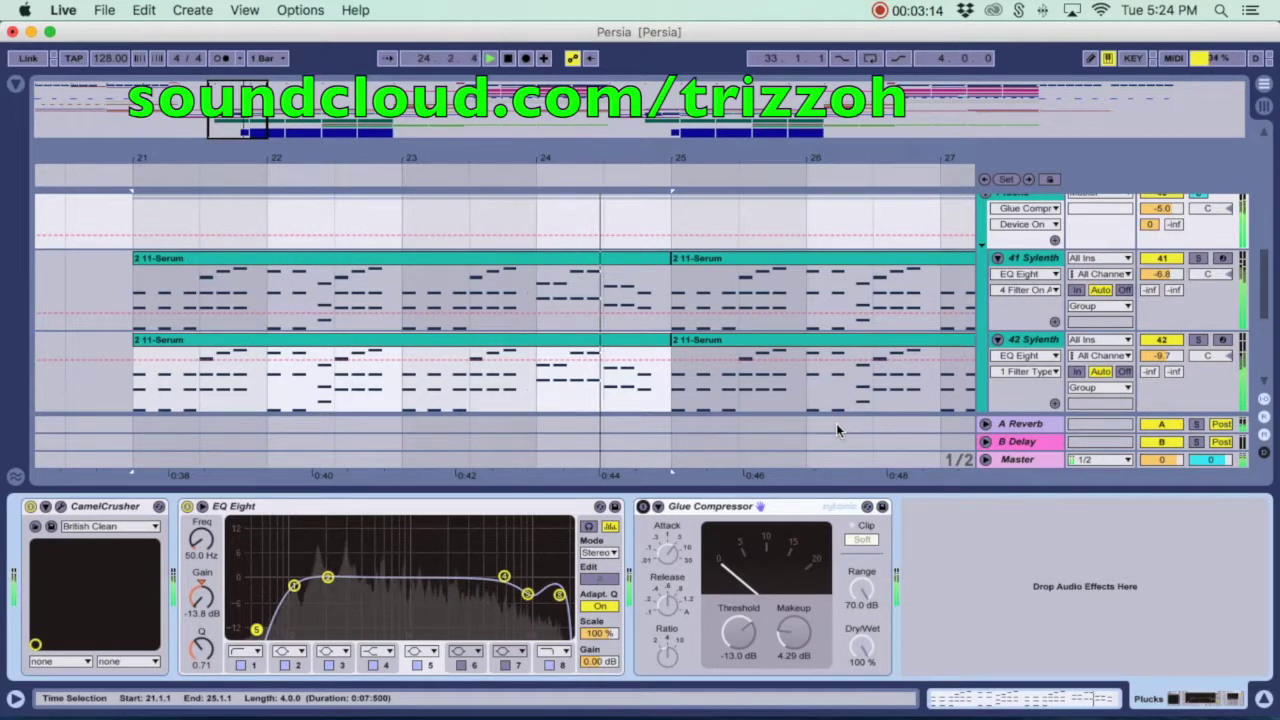
key(space)
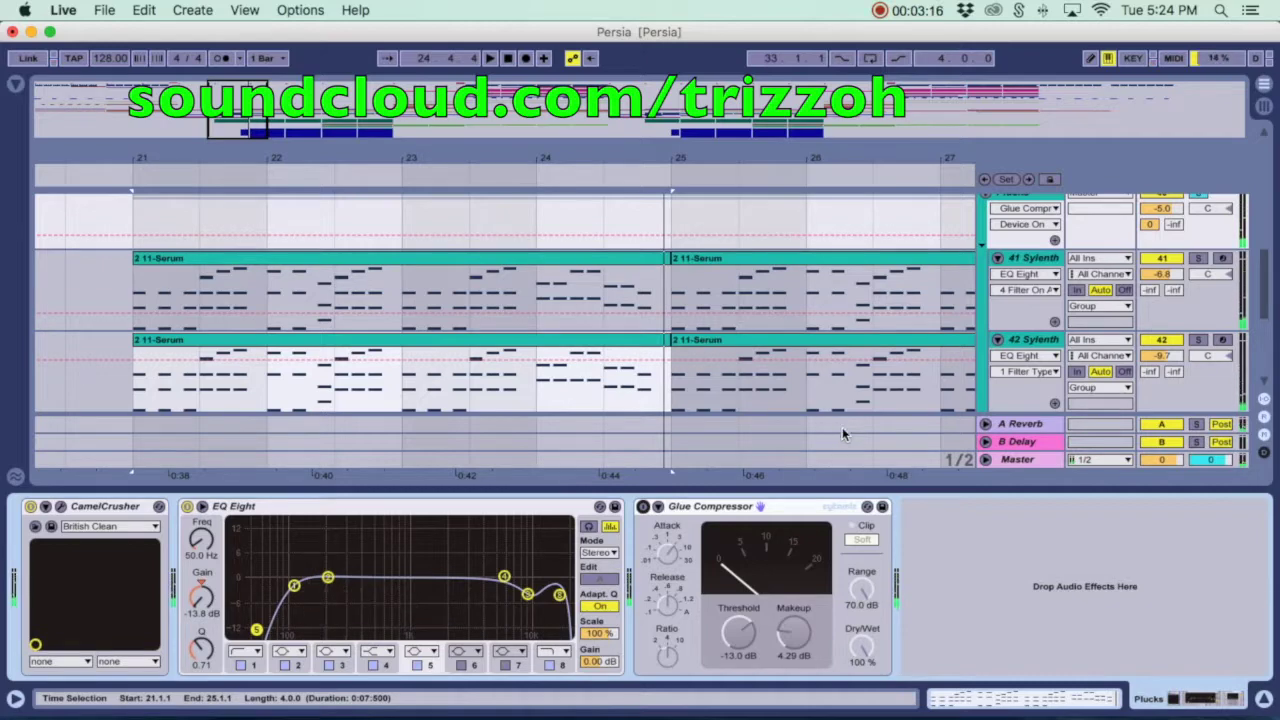
In the Session mixer, play the Plucks group while switching the Glue Compressor on and off, leave it on and hide the devices.
key(Tab)
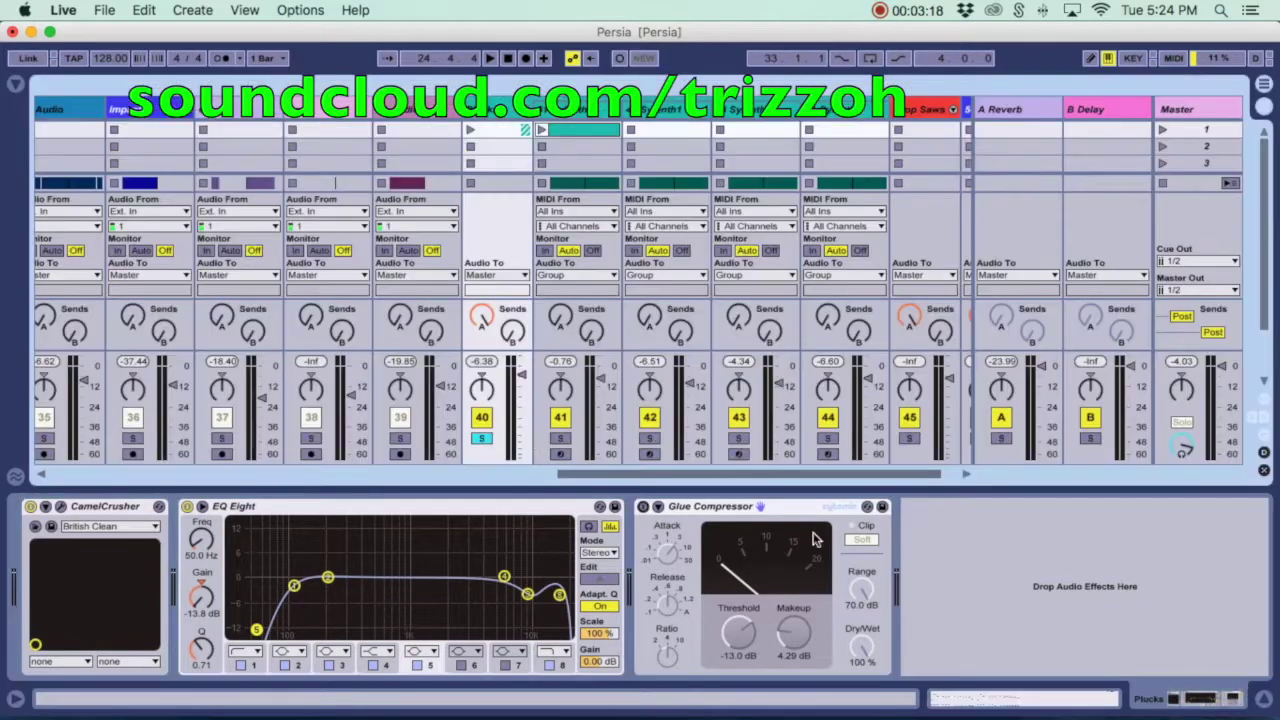
scroll(480, 378, right, 2)
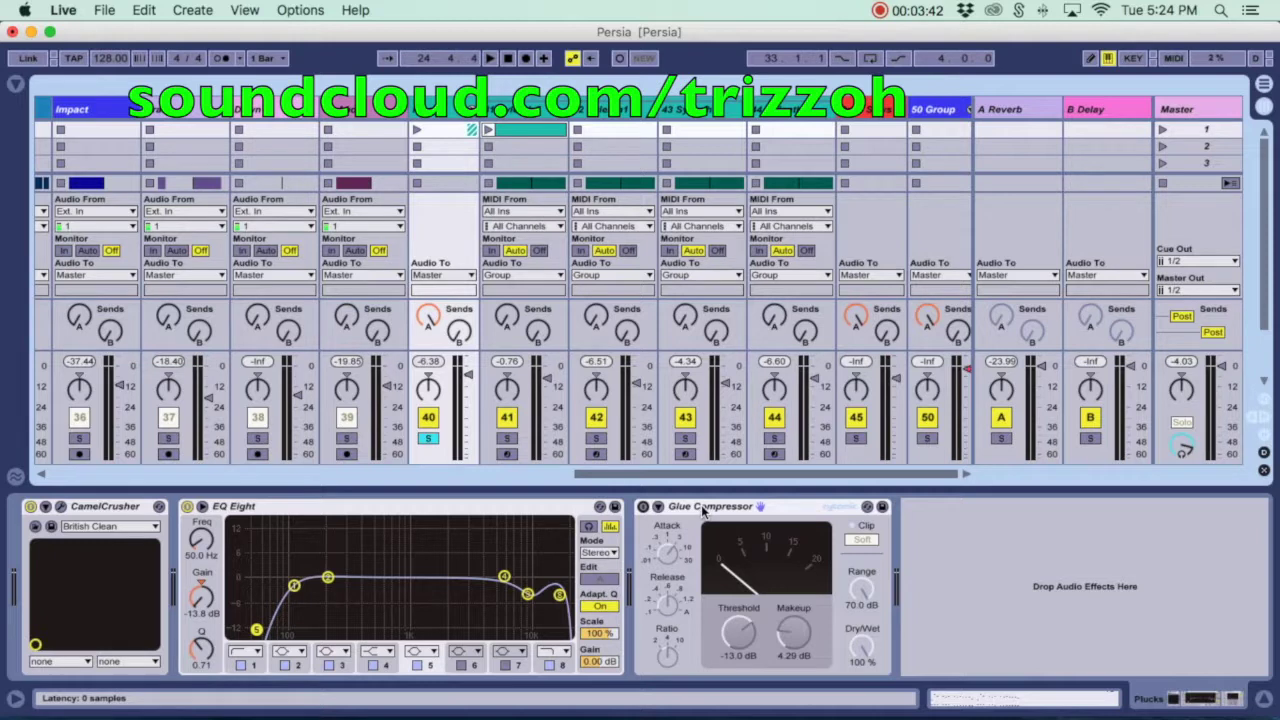
key(space)
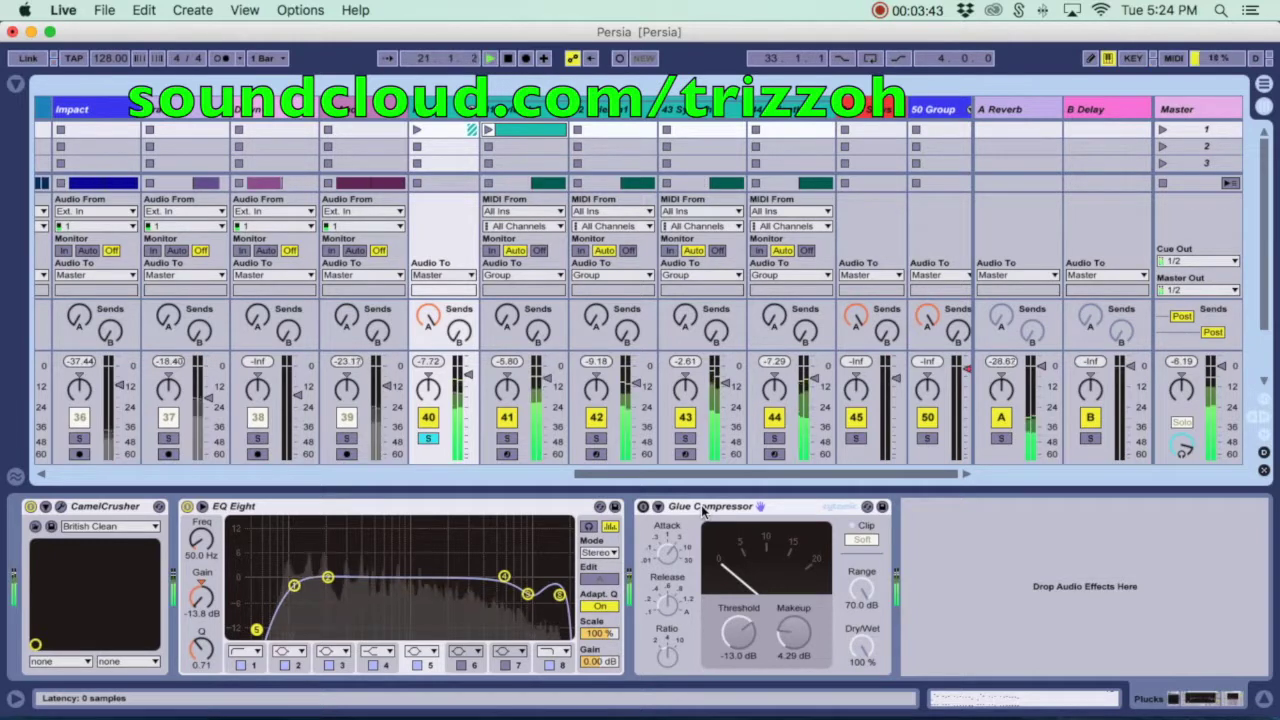
click(643, 507)
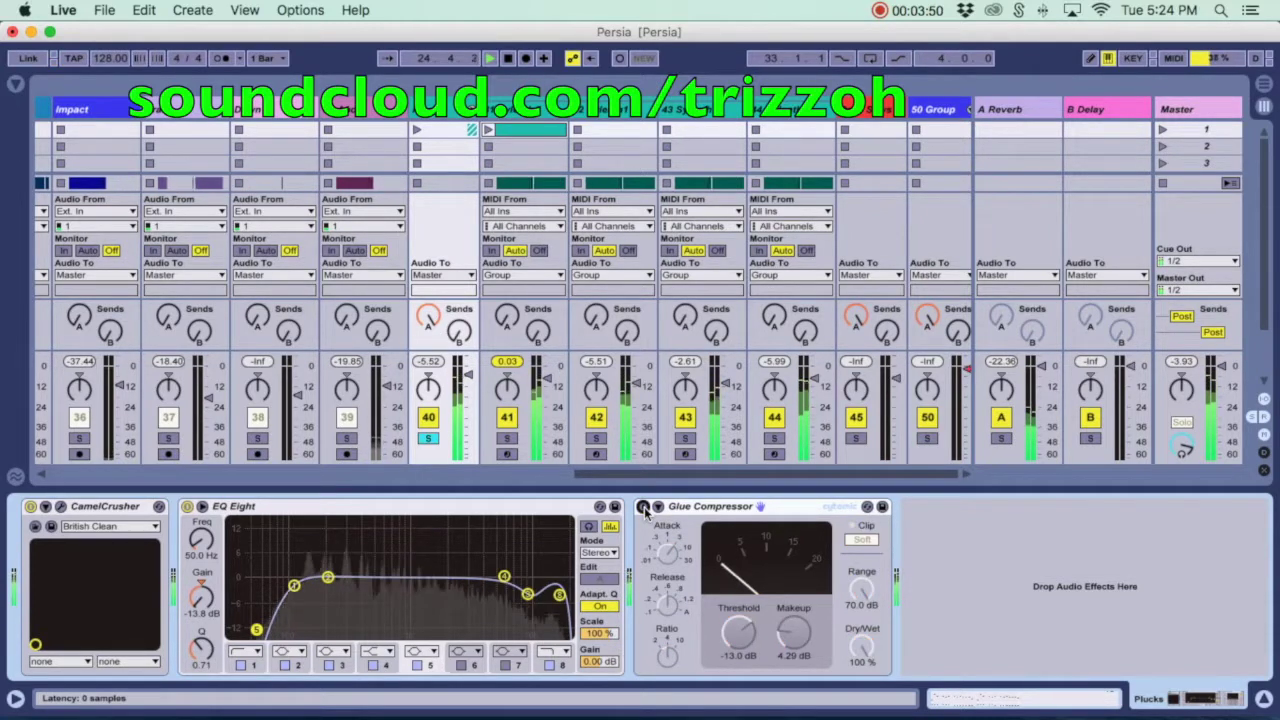
click(644, 507)
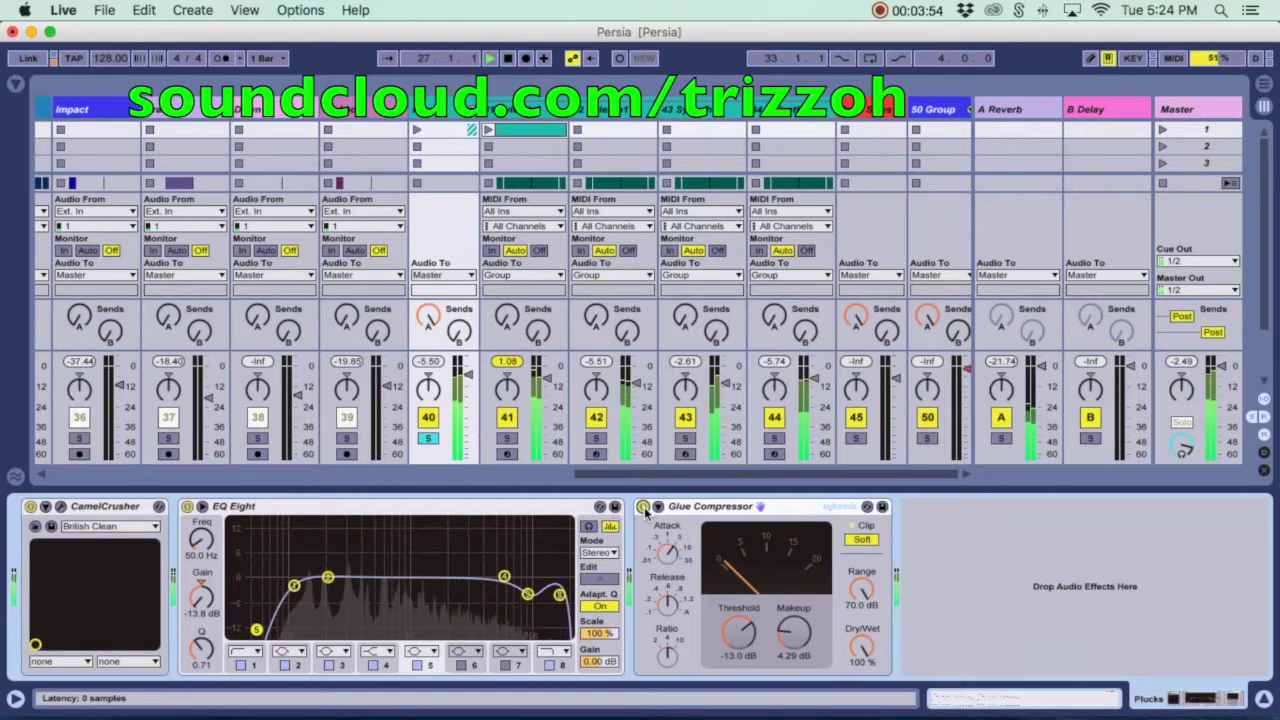
click(644, 507)
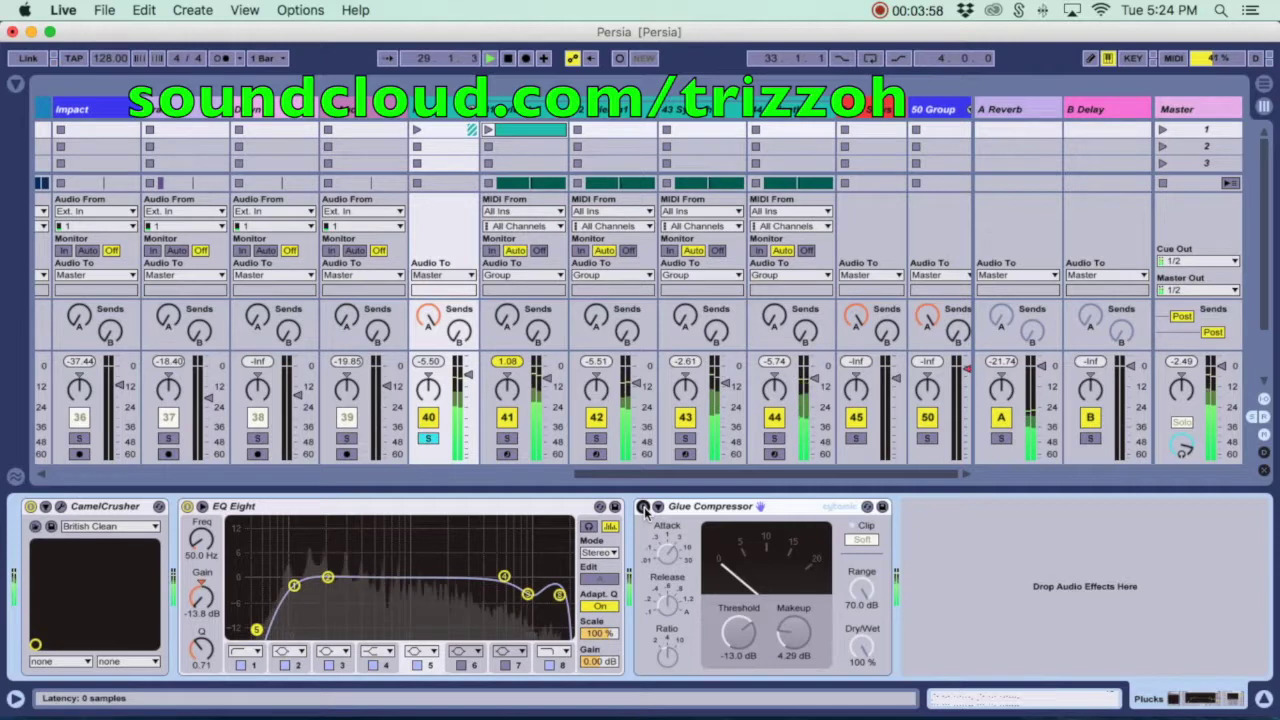
click(644, 507)
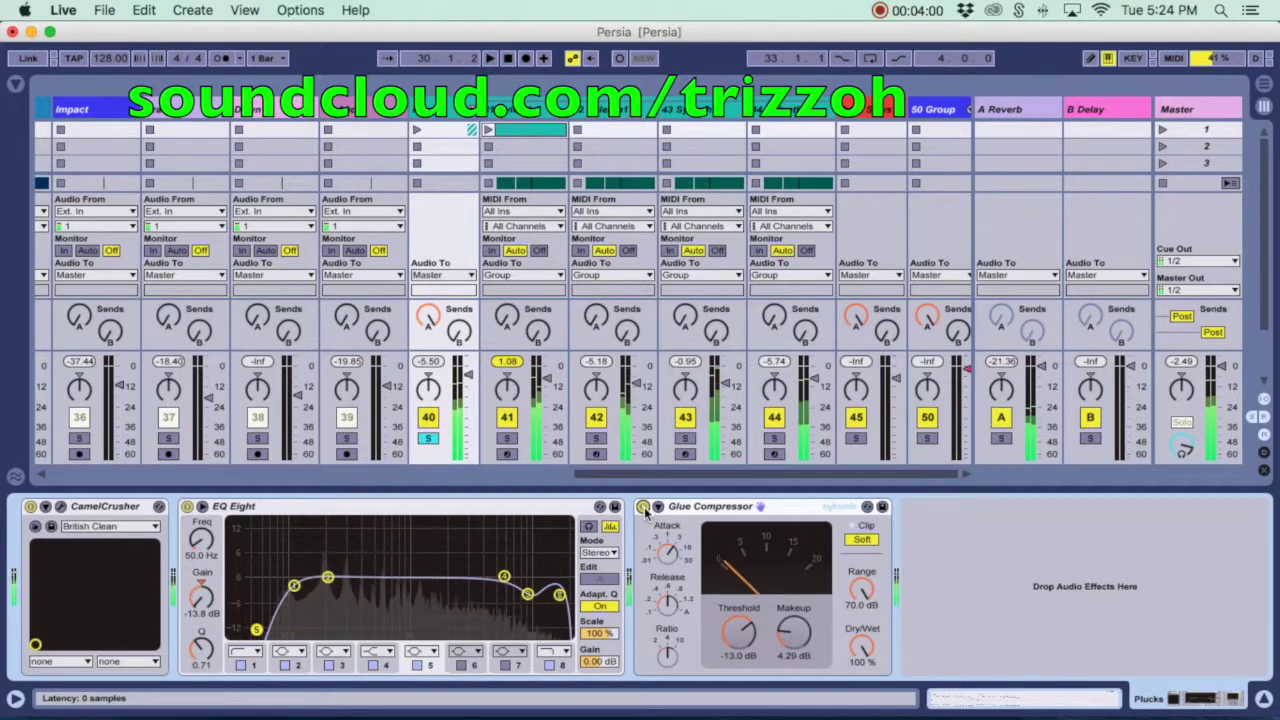
key(space)
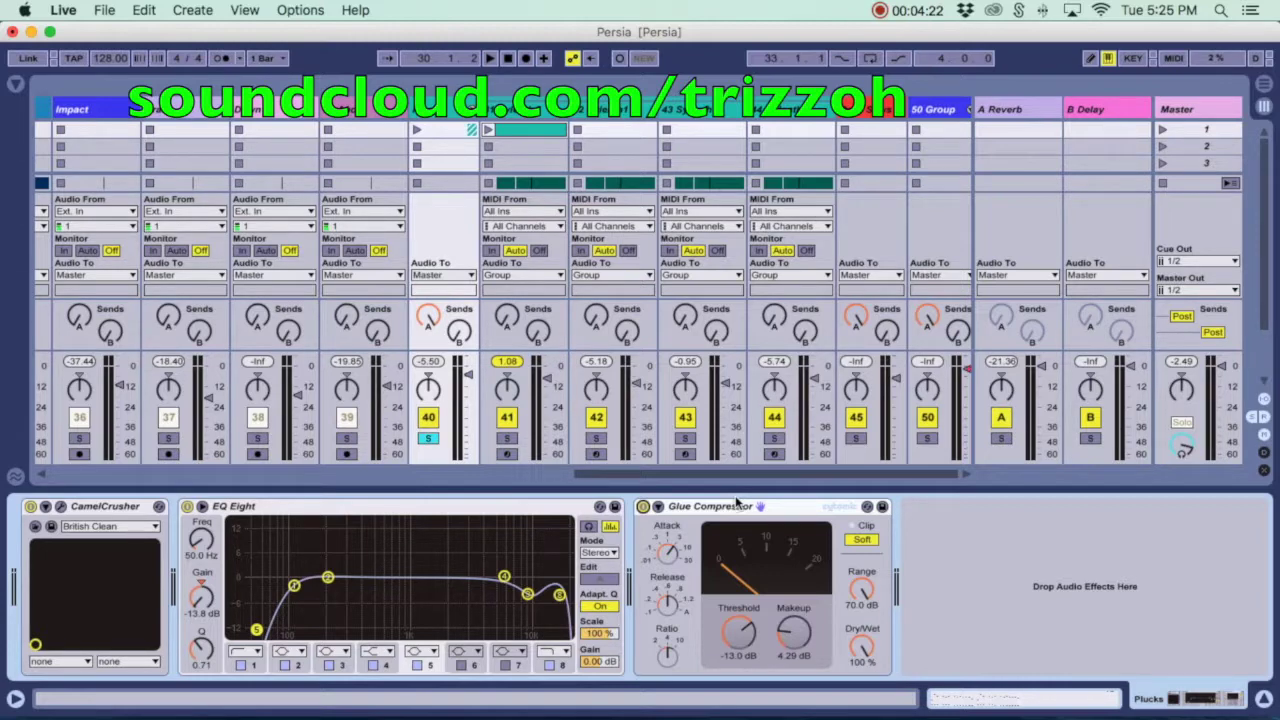
click(1263, 698)
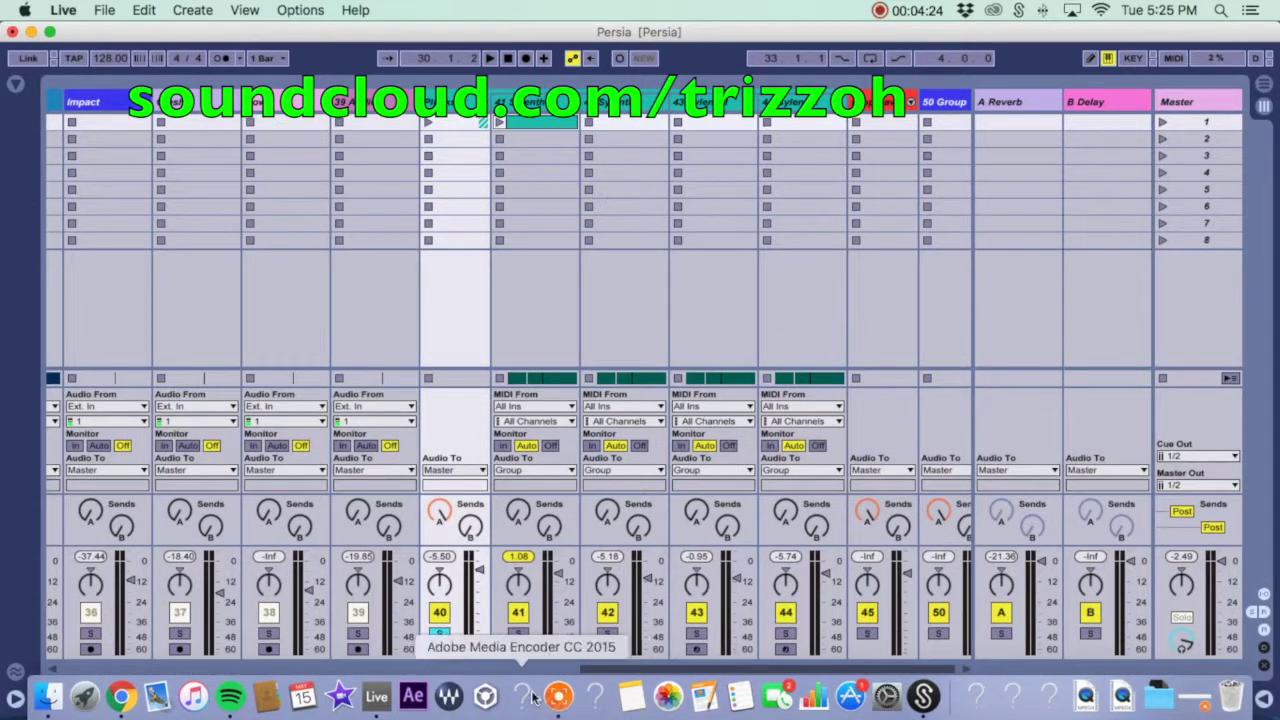